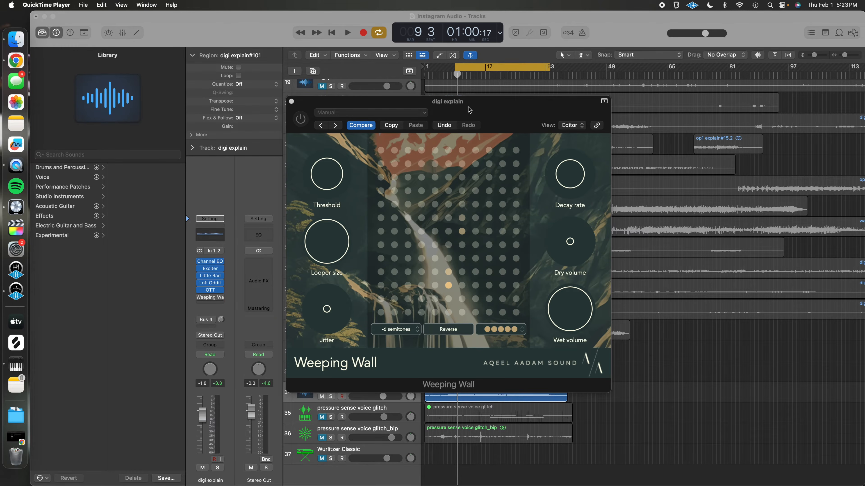
Step: Start playback and switch on the Weeping Wall plugin on the digi explain track
{"action": "left_click", "coordinate": [357, 104]}
{"action": "key", "text": "space"}
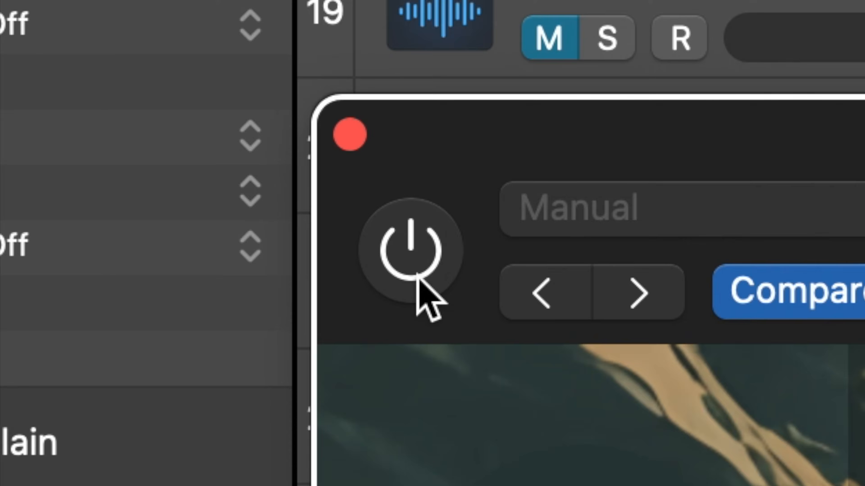
{"action": "left_click", "coordinate": [302, 122]}
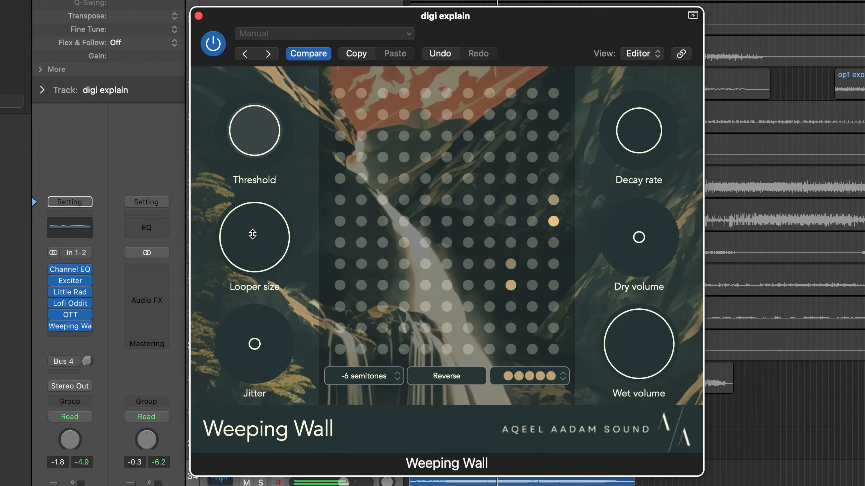
Step: Turn the Looper size down and raise the pitch shift to +3 semitones
{"action": "left_click_drag", "start_coordinate": [252, 234], "coordinate": [279, 344]}
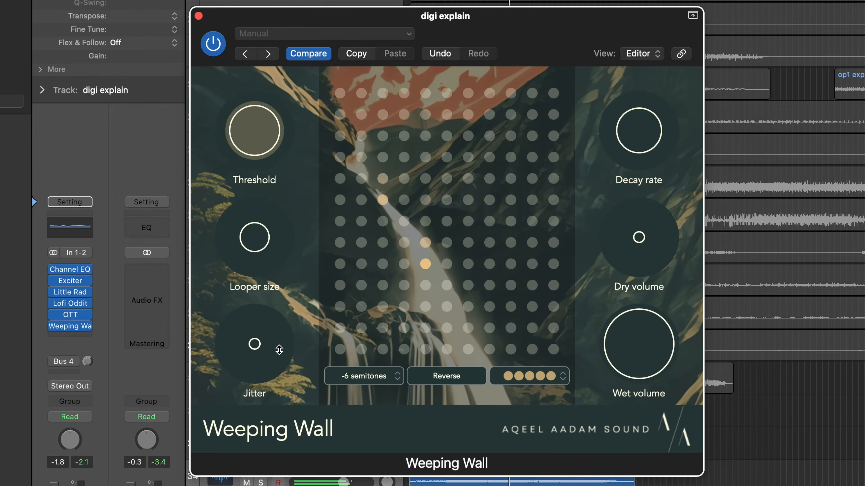
{"action": "left_click", "coordinate": [379, 378]}
{"action": "left_click_drag", "start_coordinate": [379, 378], "coordinate": [376, 316]}
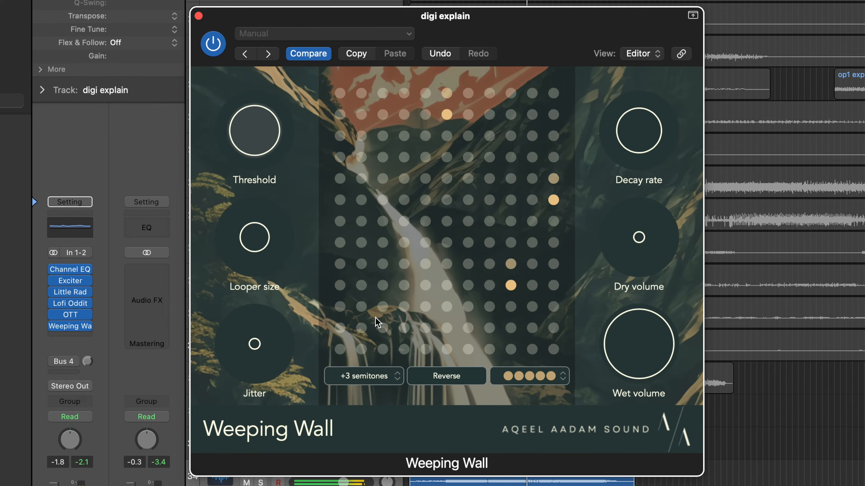
Step: Set the Decay rate to Infinite and switch Reverse on
{"action": "mouse_move", "coordinate": [638, 166]}
{"action": "left_mouse_down"}
{"action": "mouse_move", "coordinate": [638, 136]}
{"action": "mouse_move", "coordinate": [638, 166]}
{"action": "left_mouse_up"}
{"action": "left_click", "coordinate": [448, 378]}
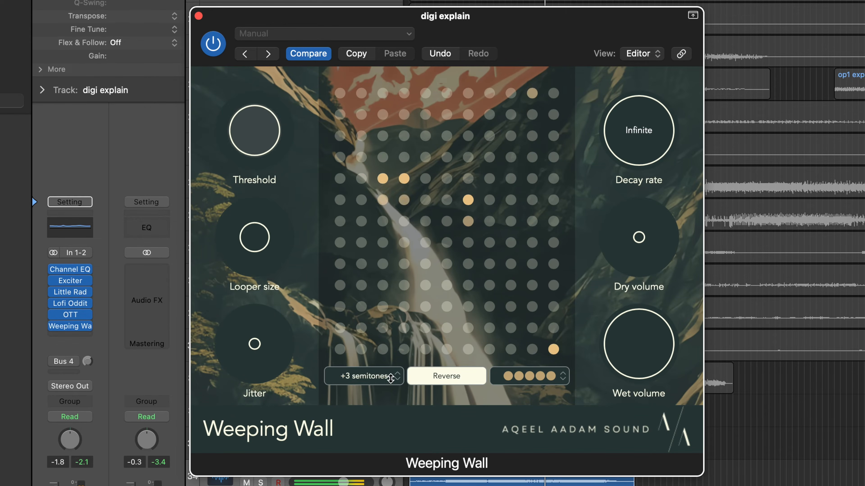
Step: Raise Jitter to 100% and lower the pitch shift to -3 semitones
{"action": "left_click_drag", "start_coordinate": [391, 378], "coordinate": [390, 398]}
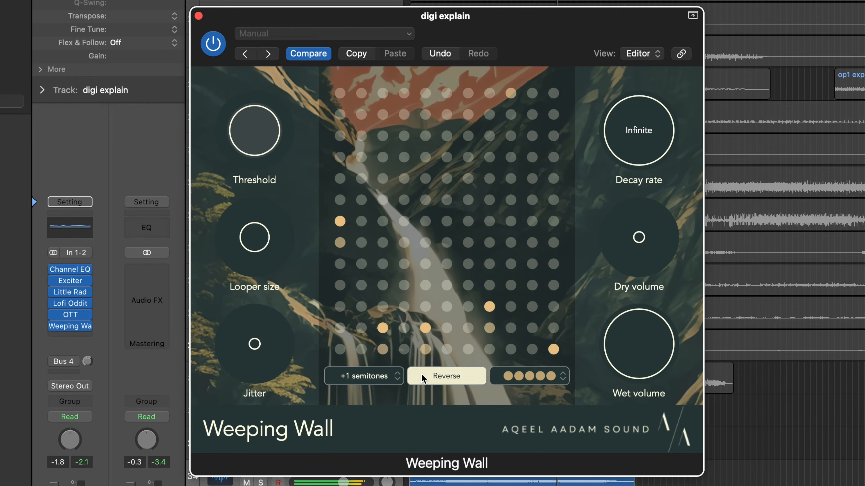
{"action": "left_click_drag", "start_coordinate": [268, 359], "coordinate": [252, 188]}
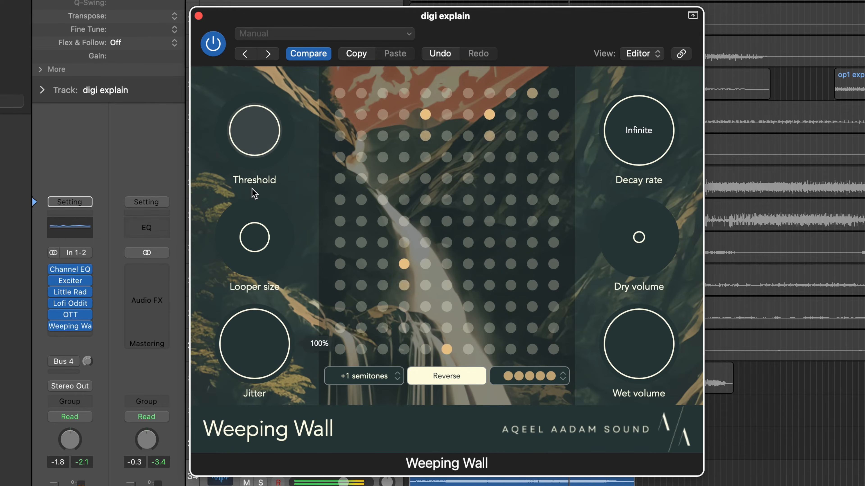
{"action": "left_click_drag", "start_coordinate": [374, 378], "coordinate": [375, 402]}
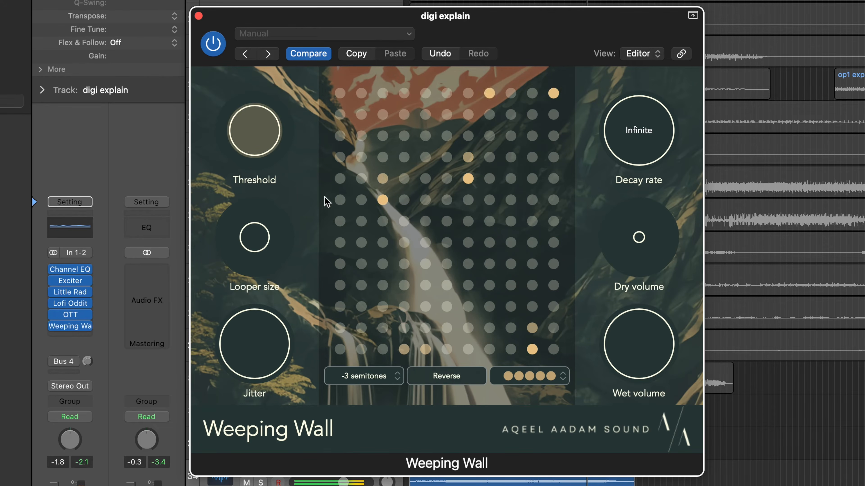
Step: Lower the Decay rate from Infinite and enlarge the Looper size
{"action": "left_click_drag", "start_coordinate": [645, 151], "coordinate": [645, 293]}
{"action": "left_click_drag", "start_coordinate": [245, 224], "coordinate": [240, 166]}
Step: Set the pitch shift to -4 semitones and raise the Threshold
{"action": "left_click_drag", "start_coordinate": [372, 379], "coordinate": [372, 389]}
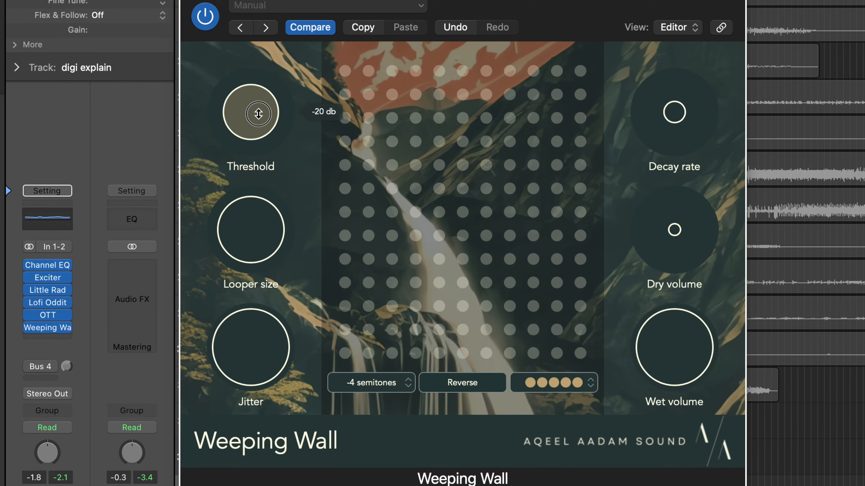
{"action": "left_click_drag", "start_coordinate": [259, 114], "coordinate": [259, 116]}
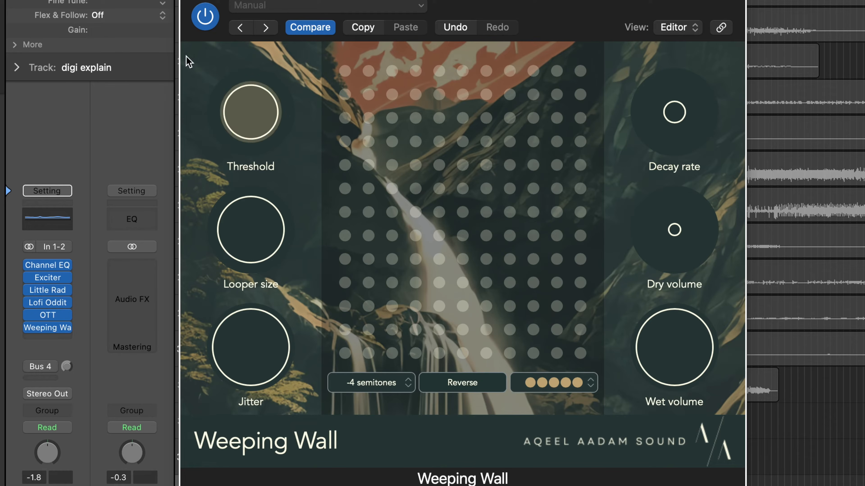
{"action": "mouse_move", "coordinate": [254, 105]}
{"action": "left_mouse_down"}
{"action": "mouse_move", "coordinate": [247, 89]}
{"action": "mouse_move", "coordinate": [245, 108]}
{"action": "mouse_move", "coordinate": [246, 62]}
{"action": "mouse_move", "coordinate": [247, 105]}
{"action": "mouse_move", "coordinate": [245, 92]}
{"action": "left_mouse_up"}
Step: Adjust the Decay rate, shrink the Looper size, and reduce the pattern density to a single dot
{"action": "left_click_drag", "start_coordinate": [667, 116], "coordinate": [667, 95]}
{"action": "left_click_drag", "start_coordinate": [245, 233], "coordinate": [246, 323]}
{"action": "left_click_drag", "start_coordinate": [554, 385], "coordinate": [558, 483]}
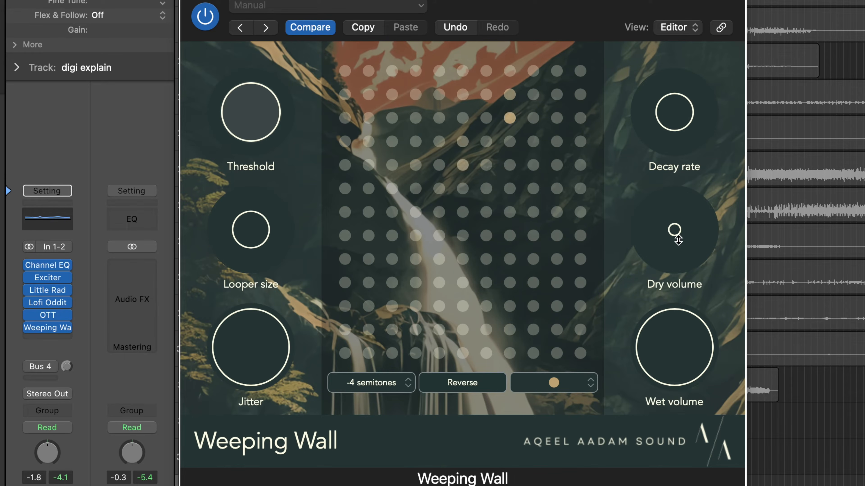
Step: Raise the Dry volume and set the Wet volume to about 98%
{"action": "left_click_drag", "start_coordinate": [670, 235], "coordinate": [652, 117]}
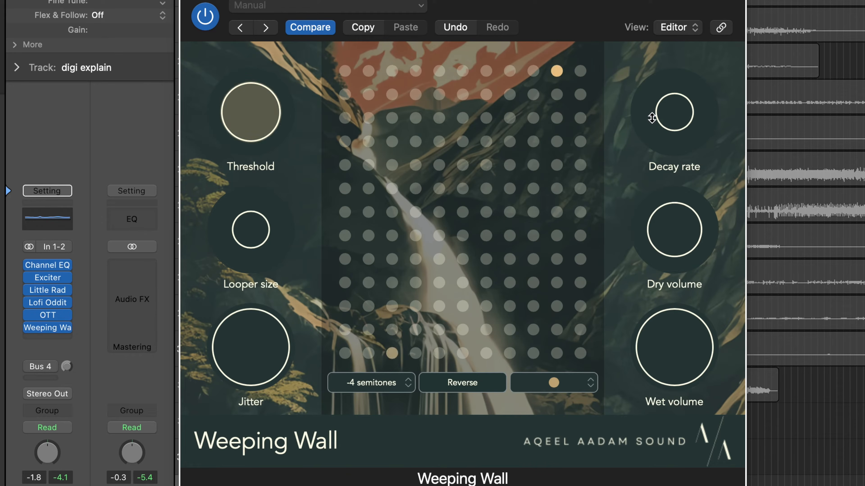
{"action": "mouse_move", "coordinate": [671, 348]}
{"action": "left_mouse_down"}
{"action": "mouse_move", "coordinate": [671, 426]}
{"action": "mouse_move", "coordinate": [668, 346]}
{"action": "left_mouse_up"}
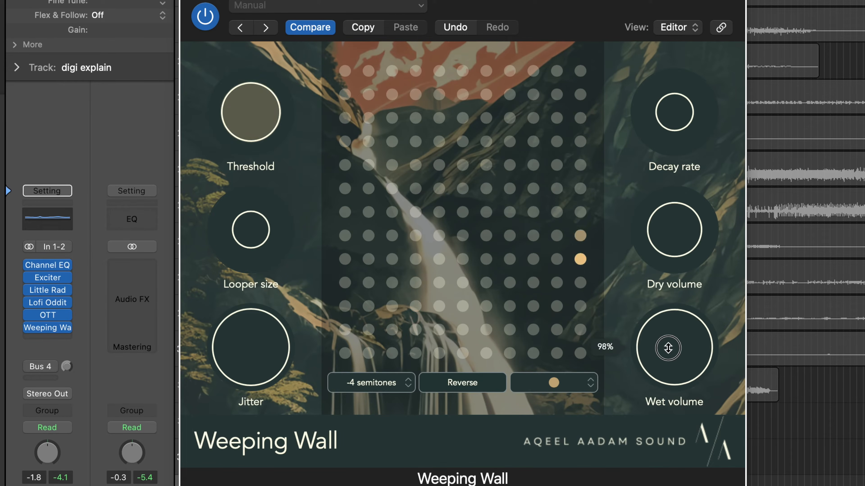
Step: Set the pitch shift to +12 semitones, lower the Wet volume and raise the Dry volume
{"action": "left_click_drag", "start_coordinate": [396, 385], "coordinate": [396, 105]}
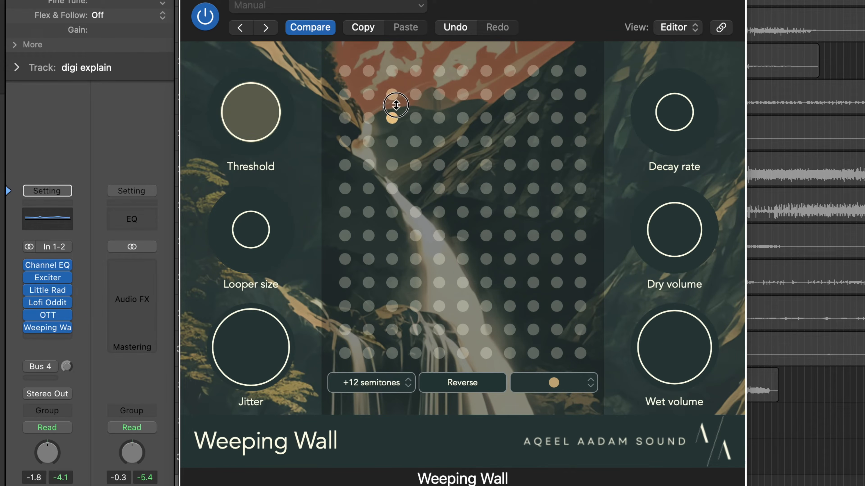
{"action": "left_click_drag", "start_coordinate": [679, 349], "coordinate": [686, 485]}
{"action": "left_click_drag", "start_coordinate": [676, 247], "coordinate": [676, 228]}
Step: Rebalance the Wet and Dry volume knobs, favouring the dry signal
{"action": "left_click_drag", "start_coordinate": [668, 369], "coordinate": [670, 349]}
{"action": "left_click_drag", "start_coordinate": [668, 239], "coordinate": [662, 232]}
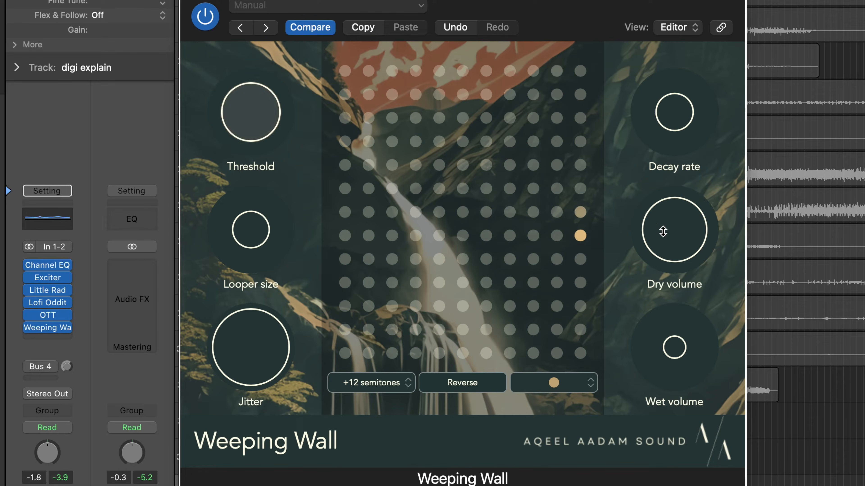
{"action": "mouse_move", "coordinate": [673, 345]}
{"action": "left_mouse_down"}
{"action": "mouse_move", "coordinate": [681, 322]}
{"action": "mouse_move", "coordinate": [676, 343]}
{"action": "left_mouse_up"}
Step: Increase the pattern density to three dots and lower the Wet volume
{"action": "left_click_drag", "start_coordinate": [588, 378], "coordinate": [585, 298]}
{"action": "left_click_drag", "start_coordinate": [666, 356], "coordinate": [670, 369]}
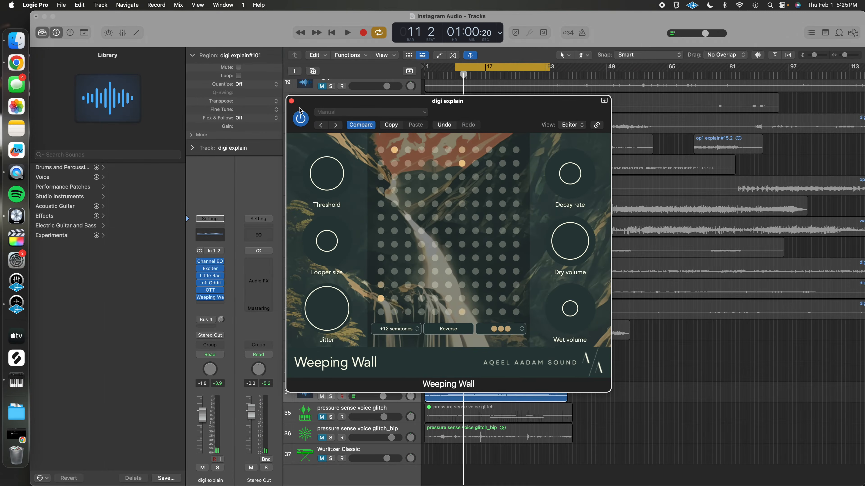
Step: Close the plugin window and toggle mute on the digi explain tracks 34 and 32
{"action": "left_click", "coordinate": [291, 101]}
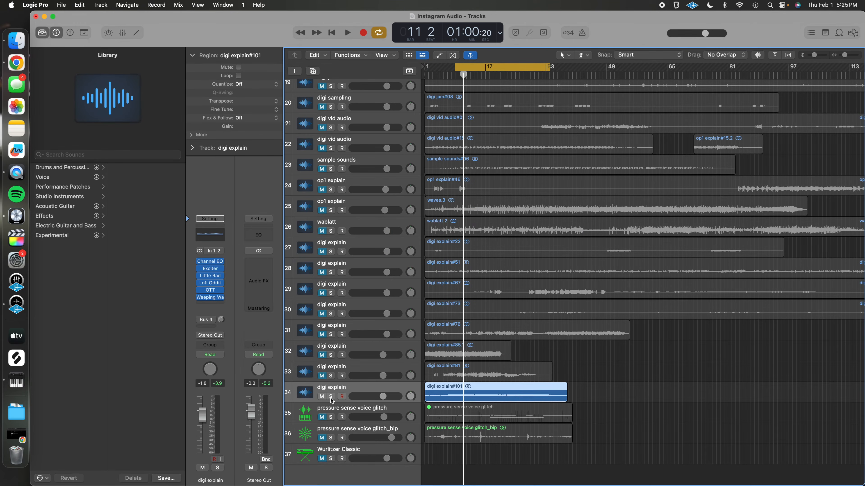
{"action": "left_click", "coordinate": [322, 396]}
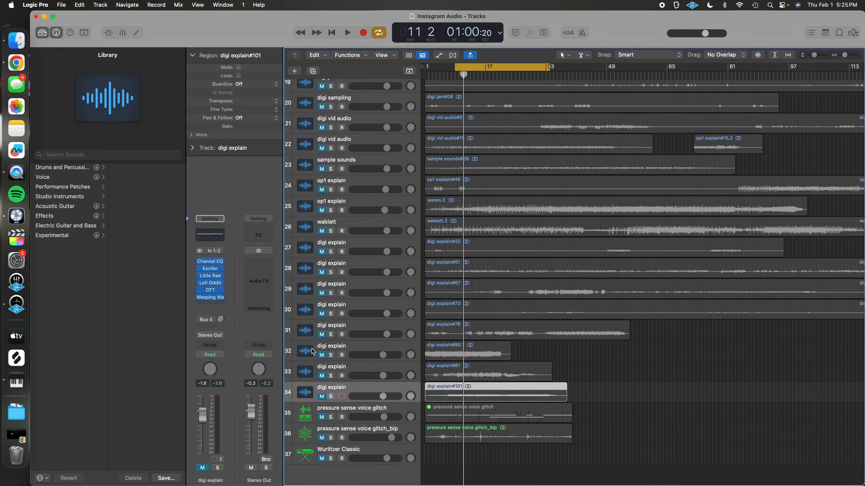
{"action": "left_click", "coordinate": [352, 347]}
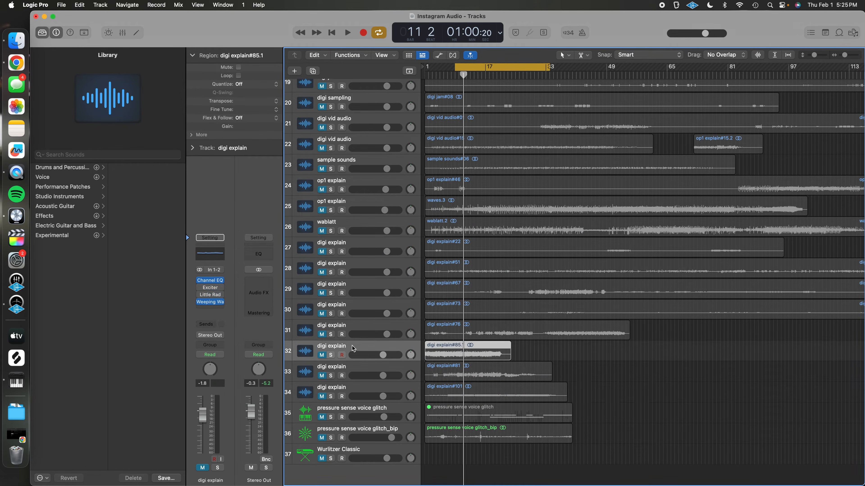
{"action": "left_click", "coordinate": [322, 356]}
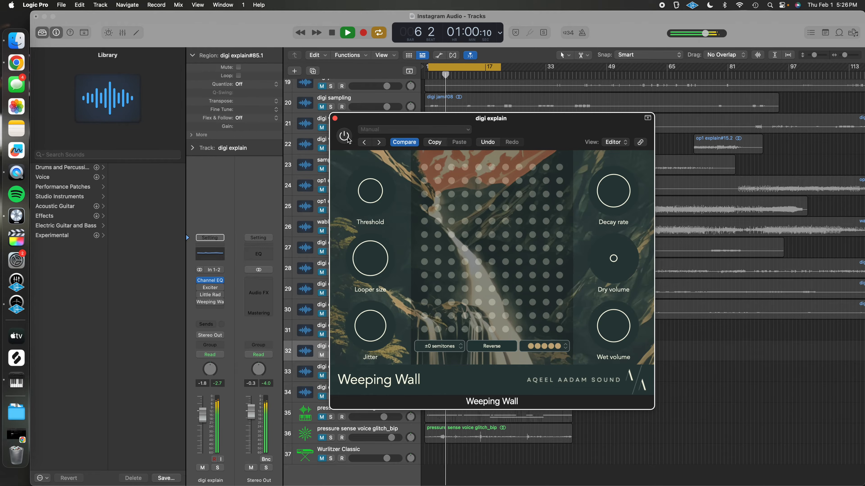
Step: Switch on Weeping Wall on track 32 and set its Threshold to -18 db
{"action": "left_click", "coordinate": [344, 136]}
{"action": "left_click_drag", "start_coordinate": [373, 196], "coordinate": [371, 172]}
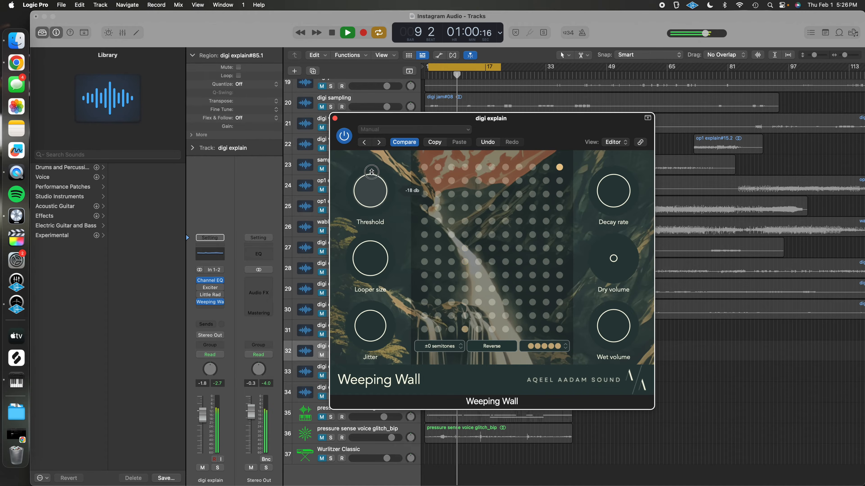
Step: Raise the Dry volume and set the Decay rate to Infinite
{"action": "left_click_drag", "start_coordinate": [610, 276], "coordinate": [610, 240]}
{"action": "left_click_drag", "start_coordinate": [611, 198], "coordinate": [595, 127]}
Step: Set the pitch shift to +5 semitones, shrink the Looper size, and rebalance Wet and Dry volume
{"action": "left_click_drag", "start_coordinate": [443, 351], "coordinate": [442, 333]}
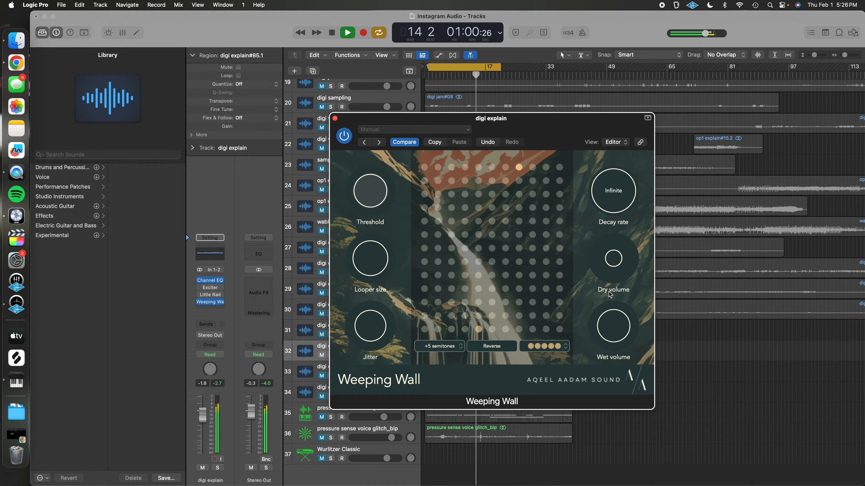
{"action": "left_click_drag", "start_coordinate": [370, 254], "coordinate": [370, 281]}
{"action": "left_click_drag", "start_coordinate": [602, 336], "coordinate": [613, 372]}
{"action": "left_click_drag", "start_coordinate": [614, 271], "coordinate": [613, 252]}
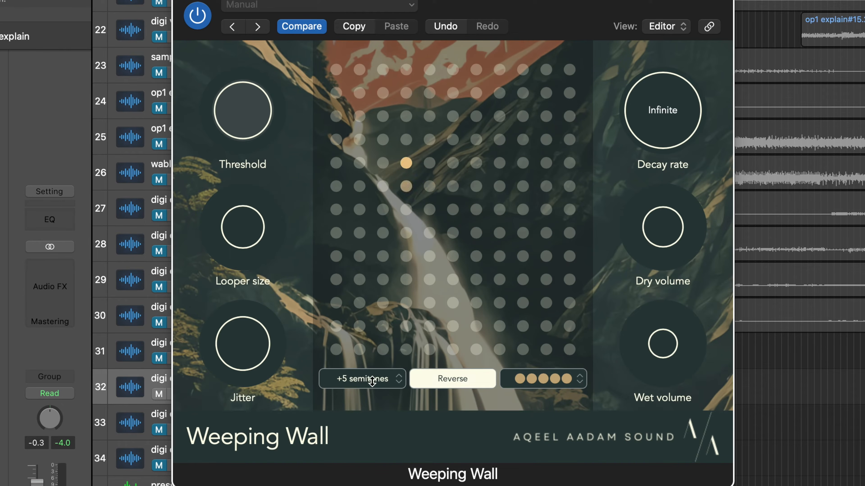
Step: Tweak the Threshold and set the pitch shift to -12 semitones
{"action": "left_click_drag", "start_coordinate": [233, 120], "coordinate": [234, 130]}
{"action": "left_click_drag", "start_coordinate": [382, 380], "coordinate": [359, 127]}
{"action": "left_click", "coordinate": [392, 380]}
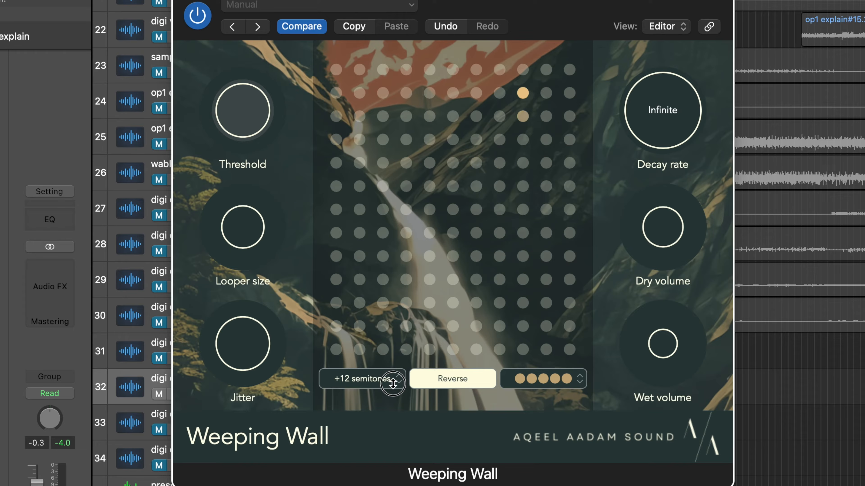
{"action": "left_click_drag", "start_coordinate": [392, 385], "coordinate": [390, 469]}
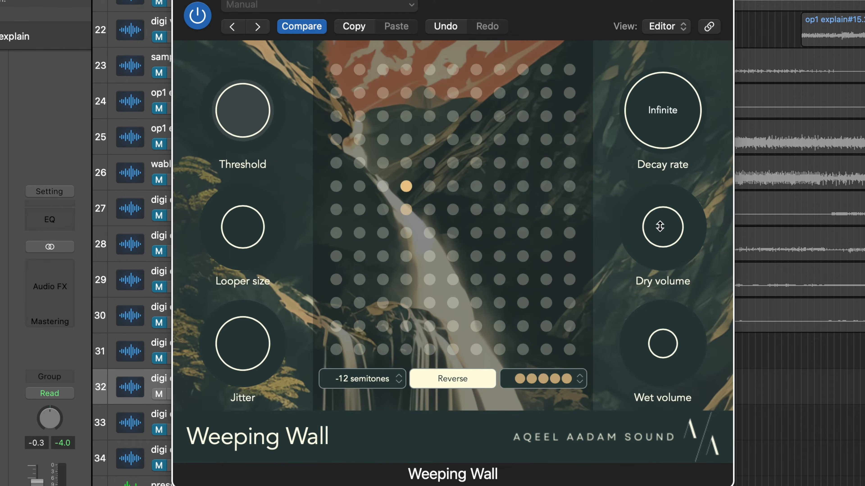
Step: Lower the Decay rate from Infinite, raise the Threshold, and set the pitch shift to +12 semitones
{"action": "left_click_drag", "start_coordinate": [655, 109], "coordinate": [658, 226]}
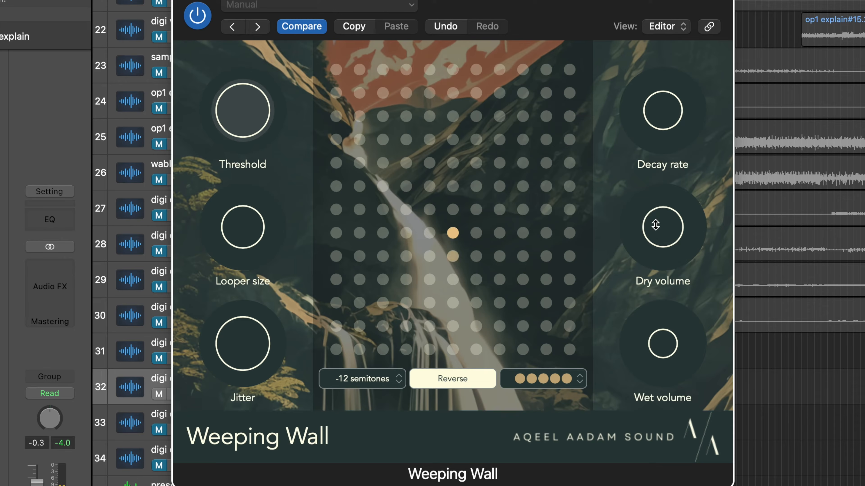
{"action": "left_click_drag", "start_coordinate": [261, 112], "coordinate": [253, 76]}
{"action": "left_click_drag", "start_coordinate": [364, 370], "coordinate": [346, 129]}
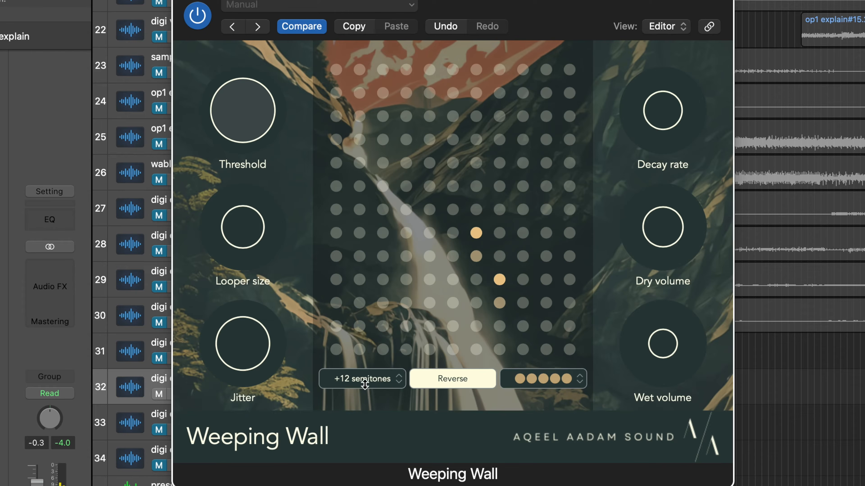
Step: Nudge the pitch shift selector and lower the Wet volume
{"action": "left_click", "coordinate": [400, 382]}
{"action": "left_click", "coordinate": [381, 381]}
{"action": "left_click_drag", "start_coordinate": [381, 381], "coordinate": [381, 363]}
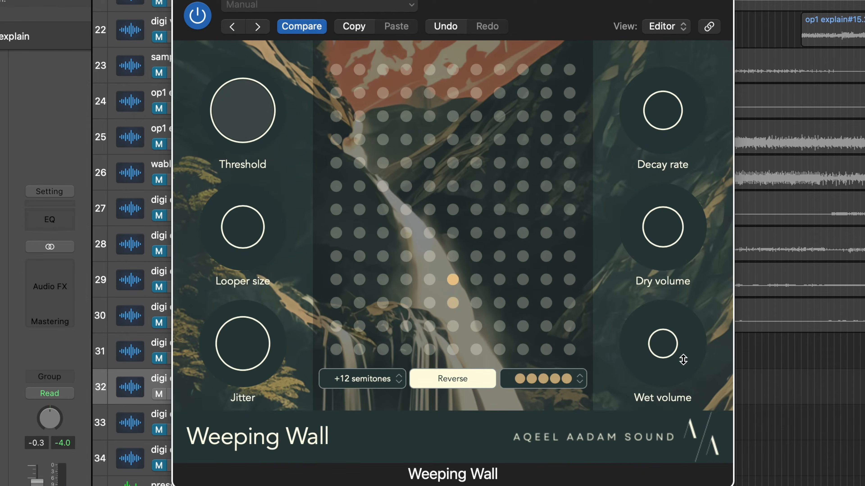
{"action": "left_click_drag", "start_coordinate": [662, 344], "coordinate": [669, 370]}
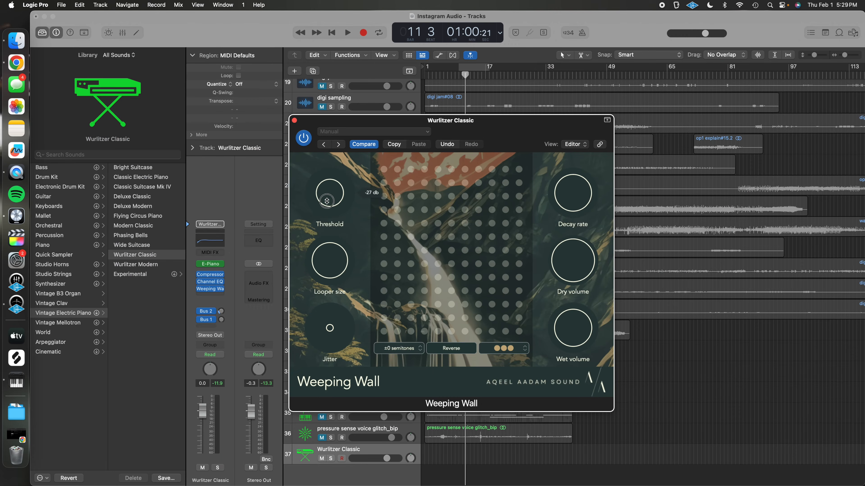
{"action": "left_click_drag", "start_coordinate": [327, 200], "coordinate": [327, 207]}
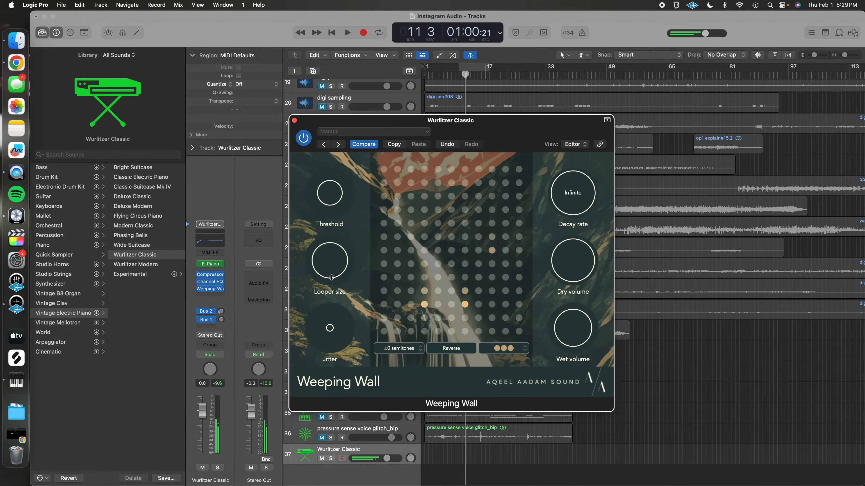
Step: On the Wurlitzer Classic track's Weeping Wall, shrink the Looper size, add pattern dots, and set pitch to +1 semitones
{"action": "left_click_drag", "start_coordinate": [329, 272], "coordinate": [331, 338]}
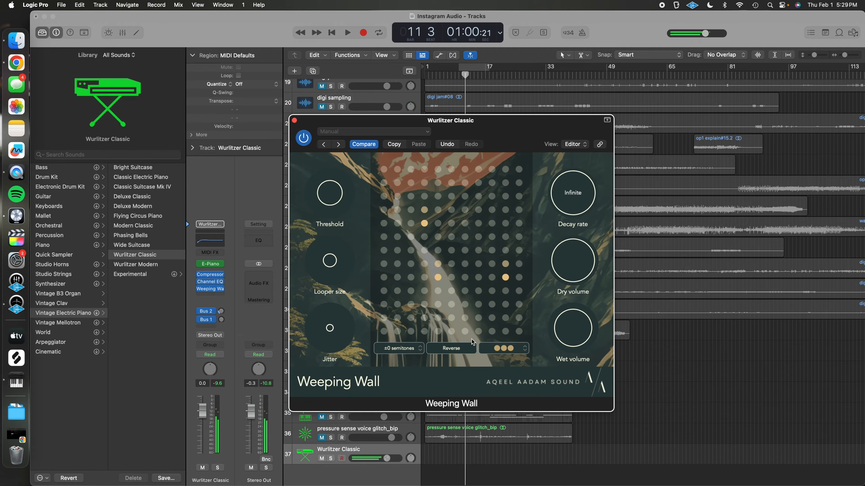
{"action": "left_click_drag", "start_coordinate": [508, 349], "coordinate": [506, 294]}
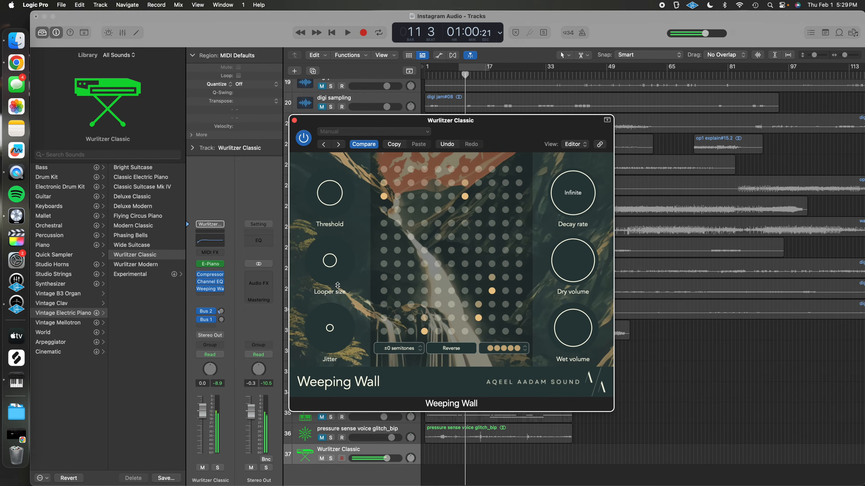
{"action": "left_click_drag", "start_coordinate": [404, 353], "coordinate": [405, 348]}
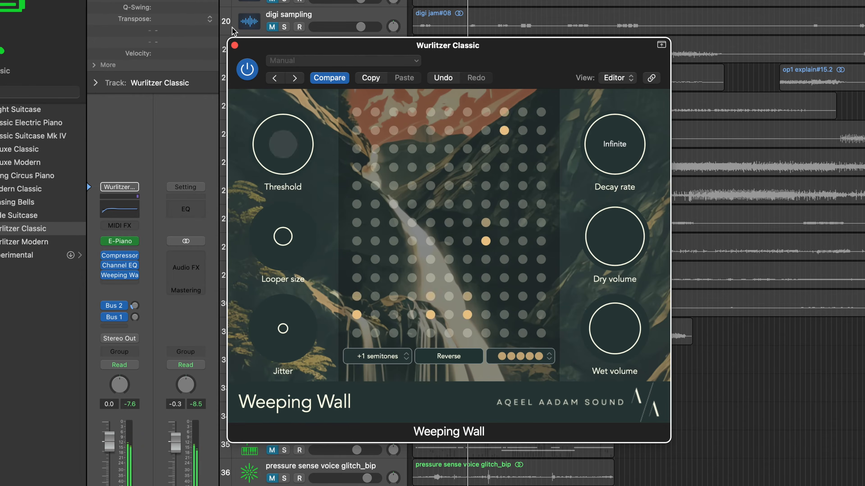
Step: Raise the Threshold and adjust the Jitter knob
{"action": "mouse_move", "coordinate": [327, 198]}
{"action": "left_mouse_down"}
{"action": "mouse_move", "coordinate": [317, 193]}
{"action": "mouse_move", "coordinate": [322, 210]}
{"action": "left_mouse_up"}
{"action": "left_click_drag", "start_coordinate": [272, 167], "coordinate": [269, 39]}
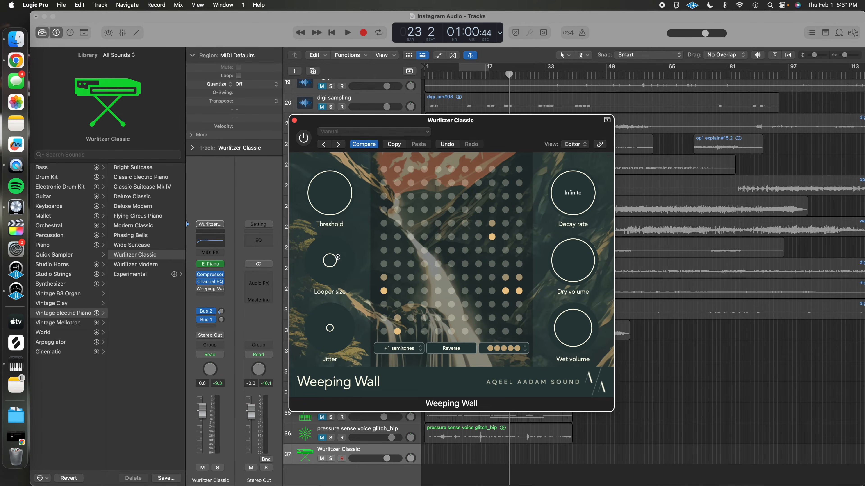
{"action": "left_click_drag", "start_coordinate": [329, 339], "coordinate": [333, 289]}
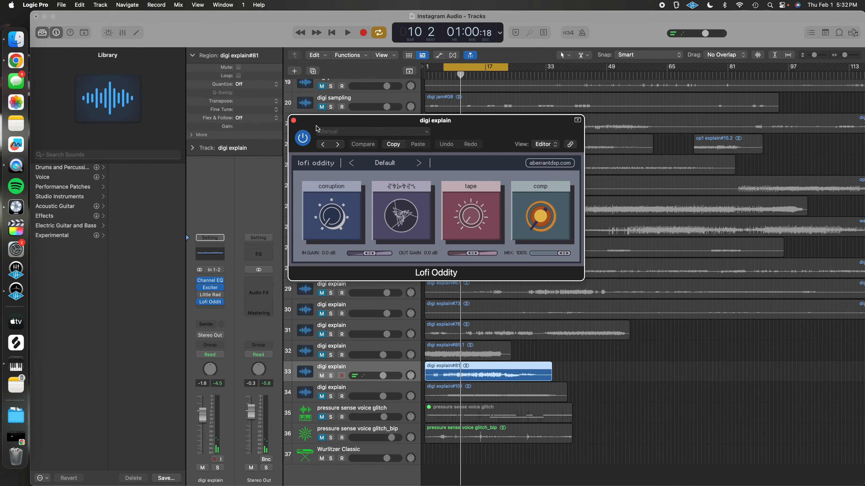
Step: Play the track while sweeping the Lofi Oddity corruption knob up to 10.0 and back, and trying the tape and comp knobs
{"action": "left_click_drag", "start_coordinate": [328, 127], "coordinate": [348, 167]}
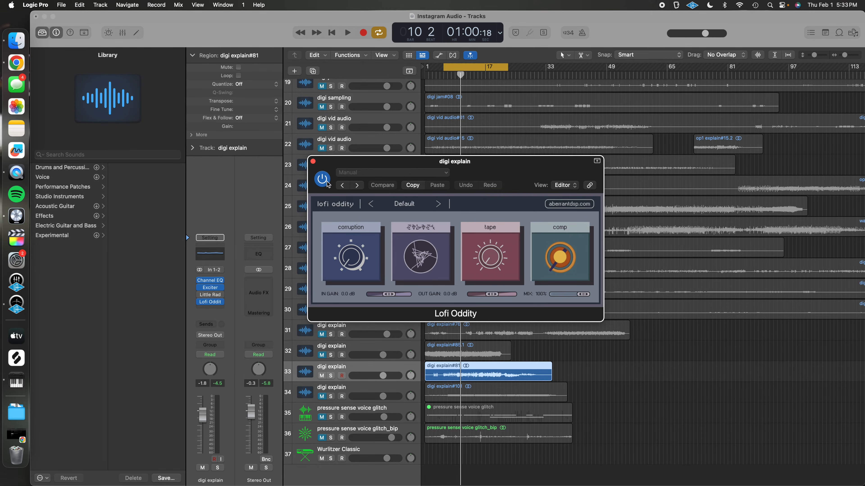
{"action": "key", "text": "space"}
{"action": "mouse_move", "coordinate": [352, 260]}
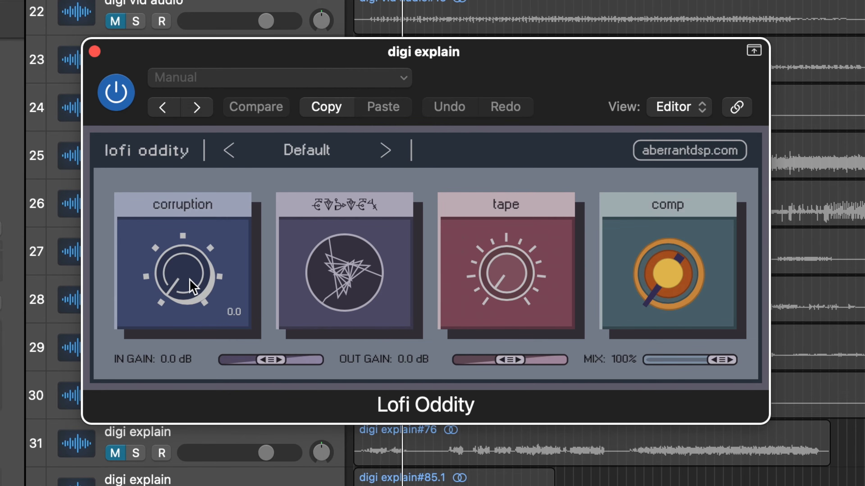
{"action": "left_click_drag", "start_coordinate": [180, 269], "coordinate": [315, 340]}
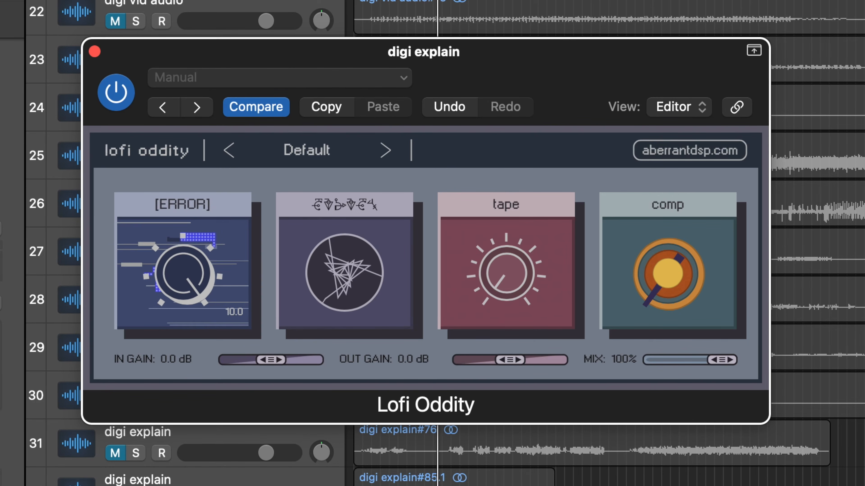
{"action": "left_click_drag", "start_coordinate": [337, 269], "coordinate": [328, 6]}
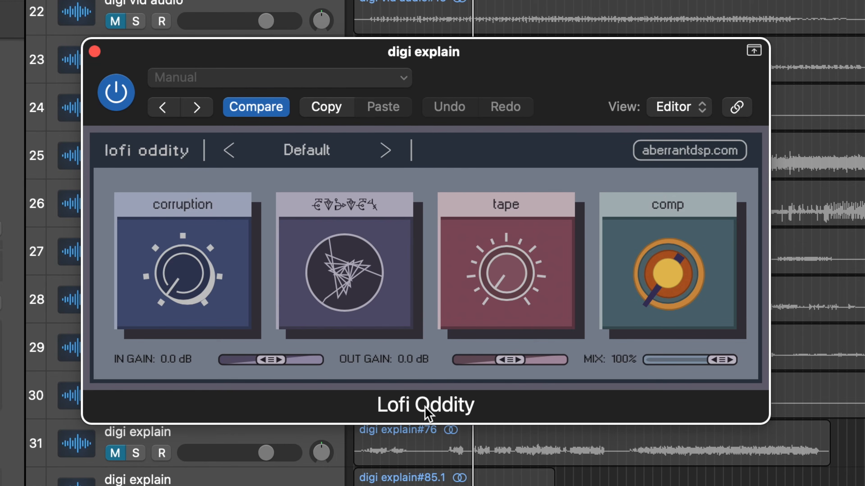
{"action": "left_click_drag", "start_coordinate": [506, 295], "coordinate": [492, 56]}
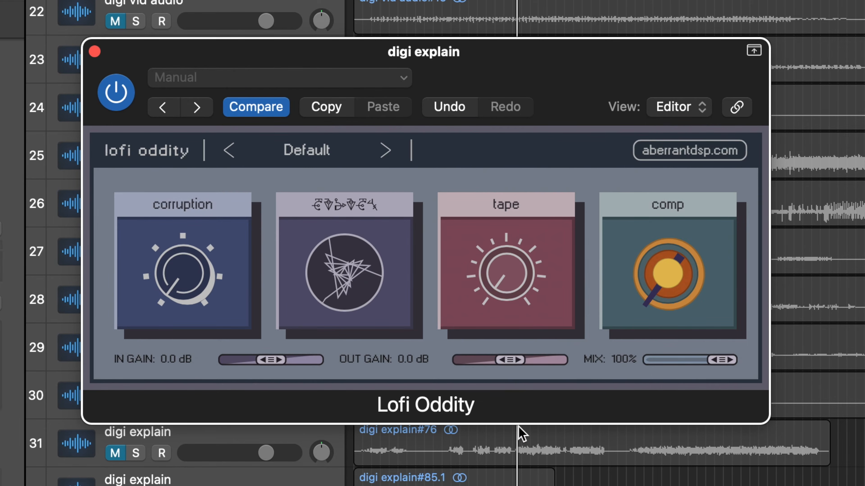
{"action": "left_click_drag", "start_coordinate": [649, 294], "coordinate": [681, 271]}
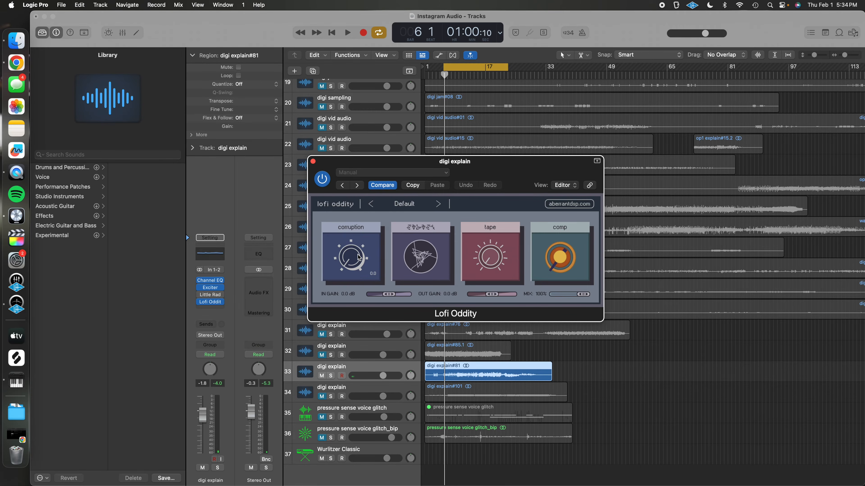
{"action": "key", "text": "space"}
Step: Raise the corruption knob to about 8.6 during playback, then stop and close the plugin window
{"action": "left_click_drag", "start_coordinate": [352, 259], "coordinate": [344, 167]}
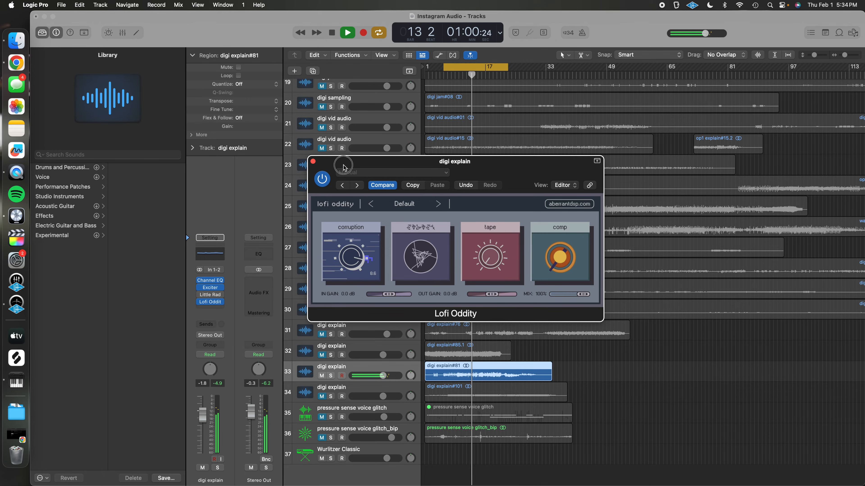
{"action": "mouse_move", "coordinate": [344, 167]}
{"action": "left_mouse_down"}
{"action": "mouse_move", "coordinate": [342, 144]}
{"action": "mouse_move", "coordinate": [338, 184]}
{"action": "left_mouse_up"}
{"action": "key", "text": "space"}
{"action": "key", "text": "super+w"}
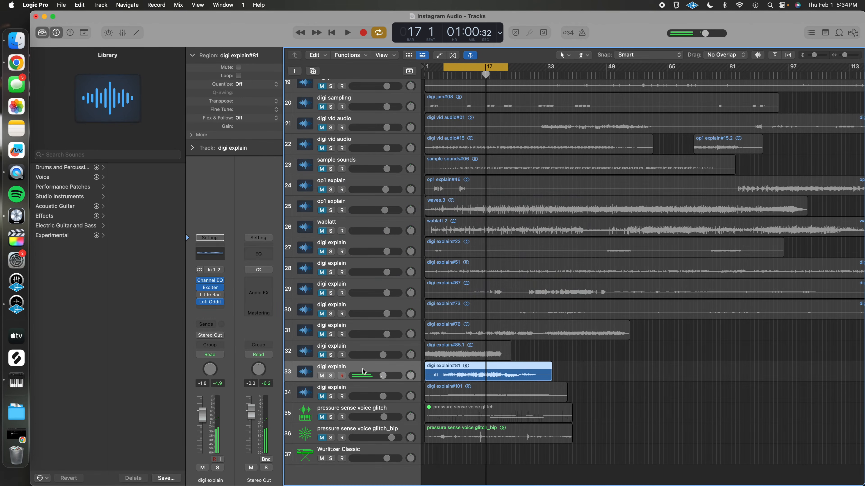
Step: Mute track 33 and open the Lofi Oddity plugin on another digi explain track, starting playback
{"action": "left_click", "coordinate": [321, 376]}
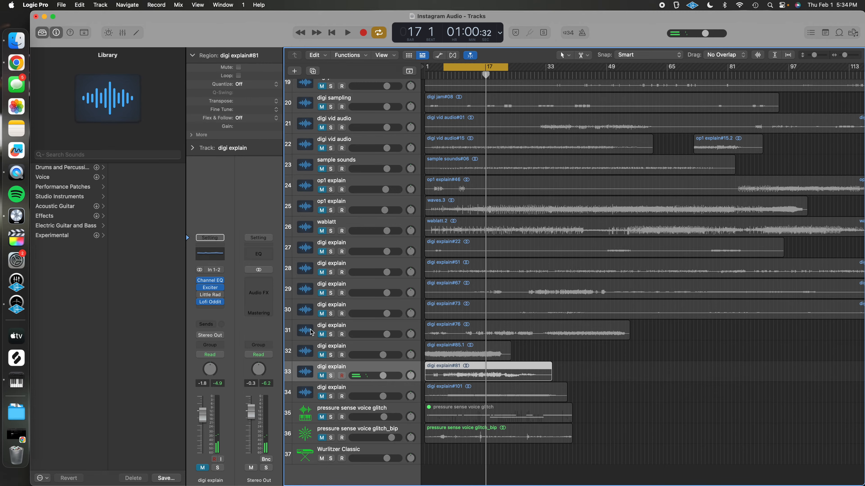
{"action": "left_click", "coordinate": [322, 355]}
{"action": "left_click", "coordinate": [332, 347]}
{"action": "key", "text": "space"}
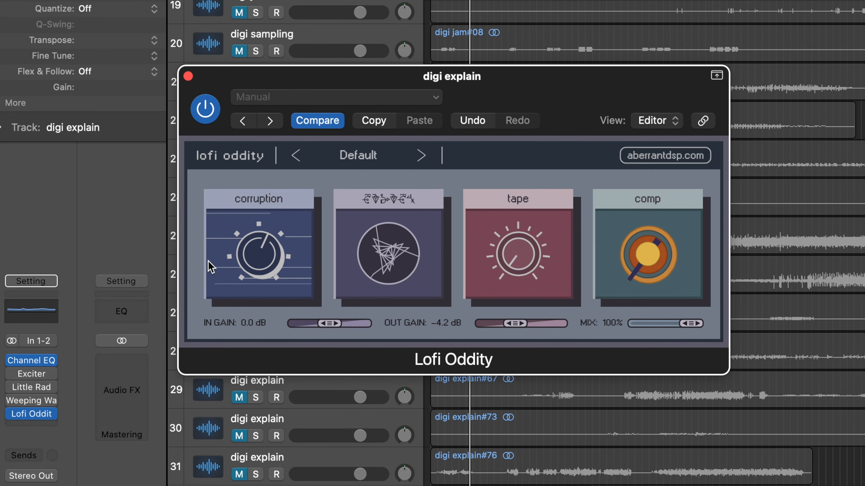
Step: Bypass and re-enable the Lofi Oddity plugin to compare the corrupted sound
{"action": "mouse_move", "coordinate": [247, 269]}
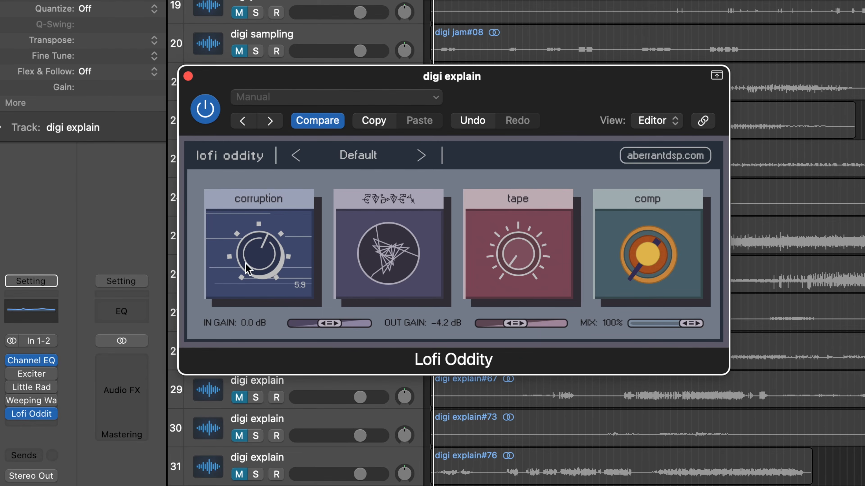
{"action": "left_click", "coordinate": [263, 256]}
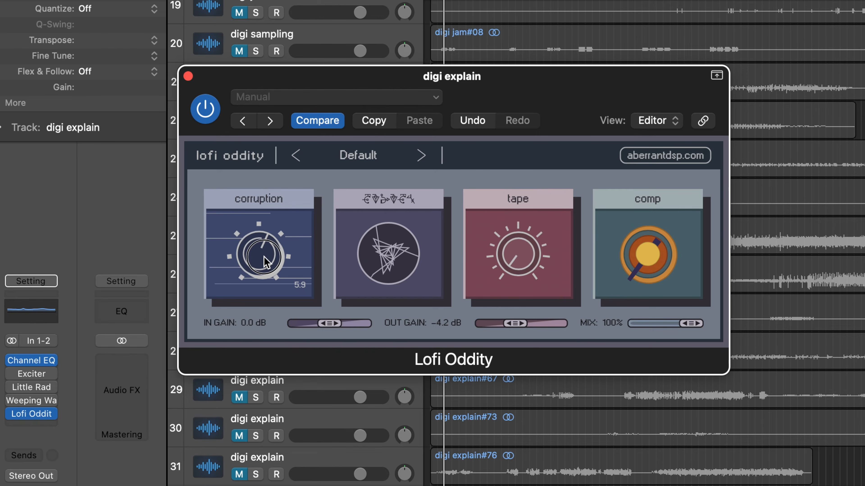
{"action": "left_click", "coordinate": [205, 116]}
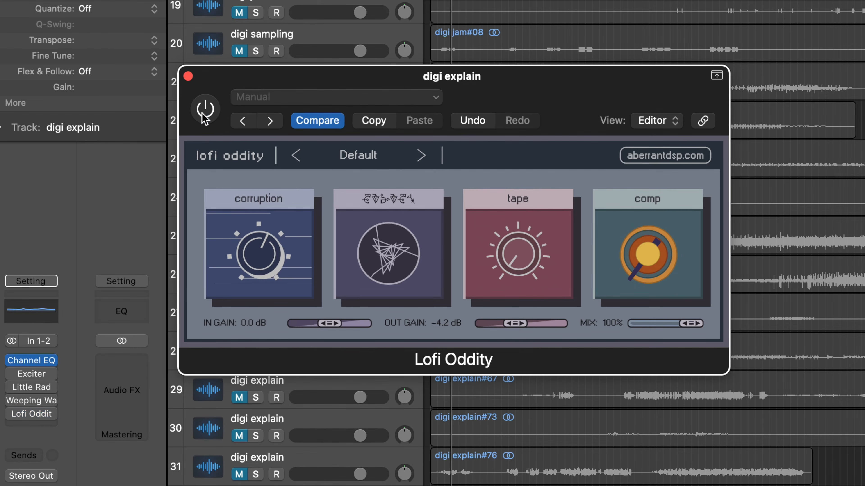
{"action": "left_click", "coordinate": [202, 114]}
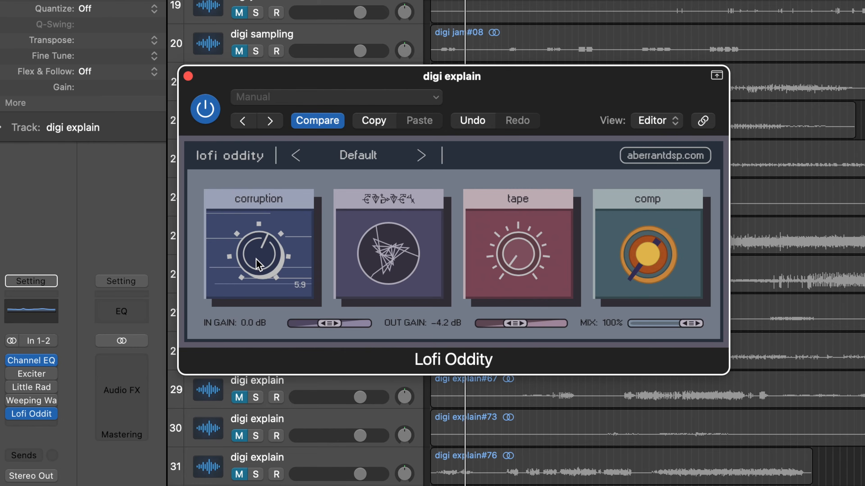
Step: Turn the corruption knob up to 10.0 and back down to 0.0
{"action": "left_click_drag", "start_coordinate": [260, 266], "coordinate": [252, 245]}
{"action": "left_click", "coordinate": [242, 122]}
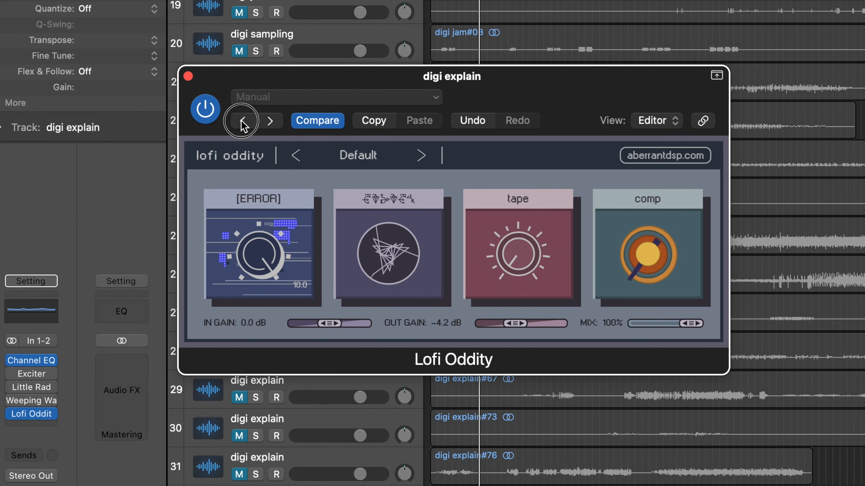
{"action": "left_click_drag", "start_coordinate": [241, 121], "coordinate": [261, 330]}
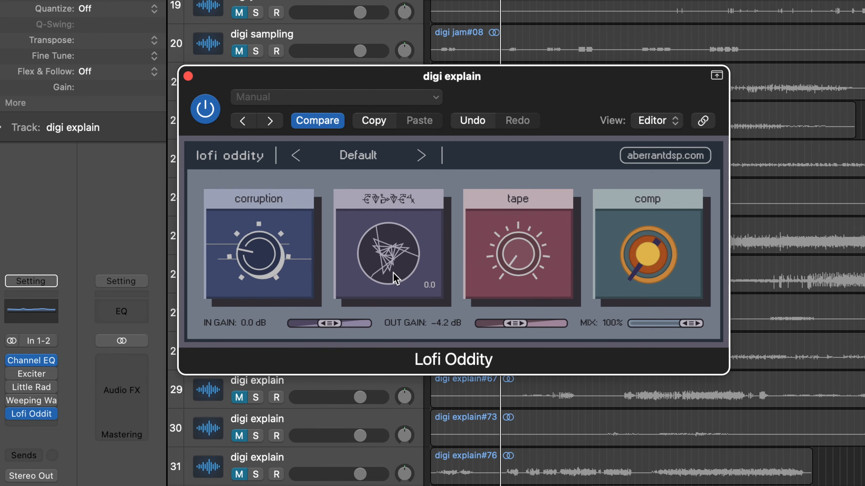
{"action": "left_click_drag", "start_coordinate": [254, 247], "coordinate": [255, 247]}
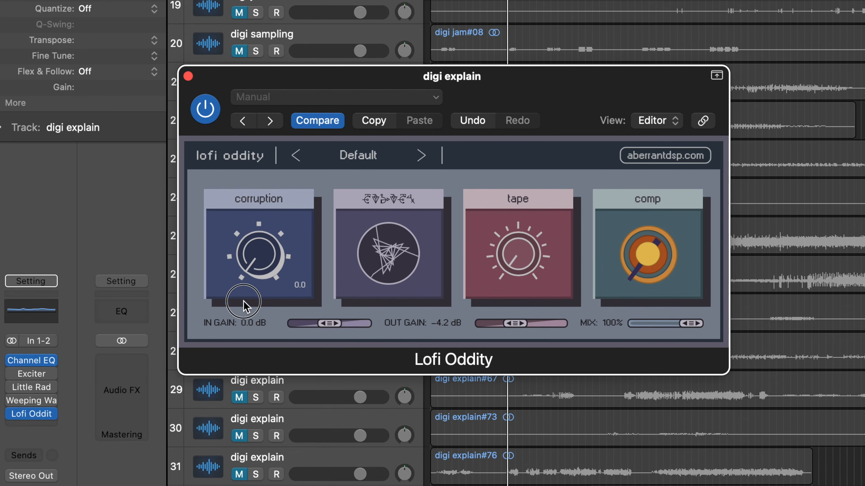
Step: Sweep the glitch knob up to 10.0 and back down
{"action": "left_click_drag", "start_coordinate": [392, 255], "coordinate": [377, 104]}
{"action": "mouse_move", "coordinate": [384, 249]}
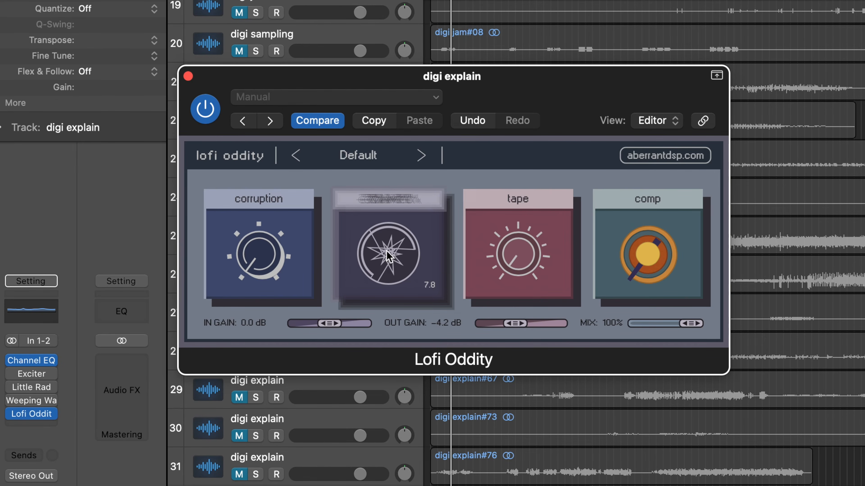
{"action": "left_click_drag", "start_coordinate": [392, 245], "coordinate": [377, 193]}
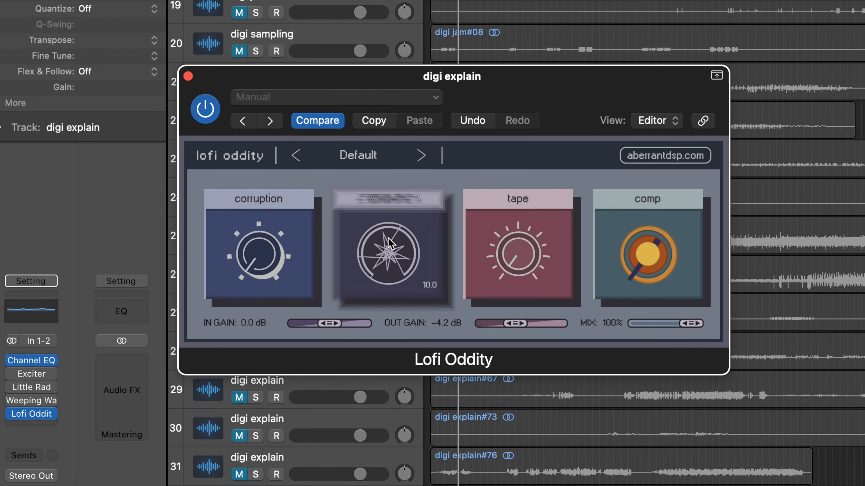
{"action": "left_click_drag", "start_coordinate": [388, 254], "coordinate": [373, 435]}
{"action": "left_click_drag", "start_coordinate": [382, 266], "coordinate": [362, 220]}
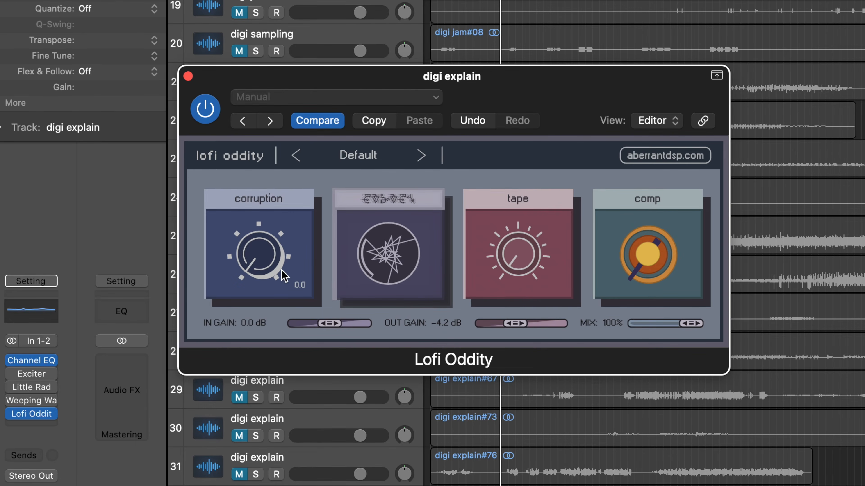
Step: Adjust the corruption and glitch knobs together, then turn both back down
{"action": "left_click_drag", "start_coordinate": [256, 255], "coordinate": [259, 233]}
{"action": "left_click_drag", "start_coordinate": [375, 253], "coordinate": [355, 180]}
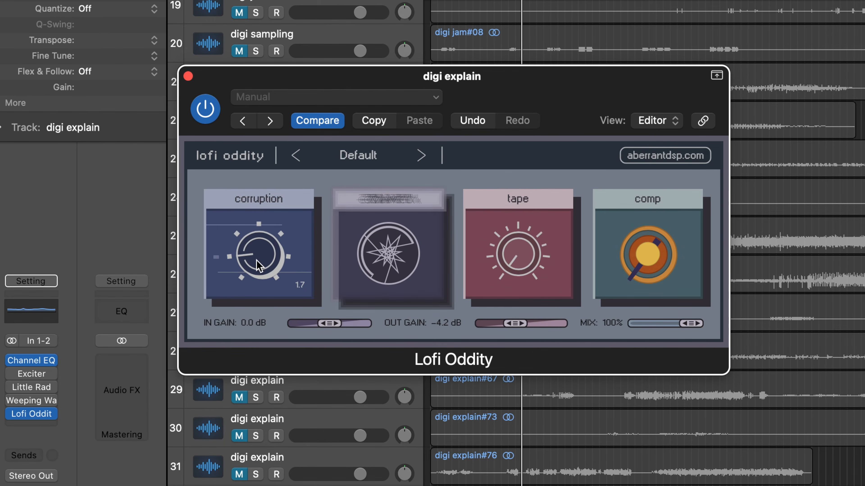
{"action": "left_click_drag", "start_coordinate": [259, 265], "coordinate": [248, 181]}
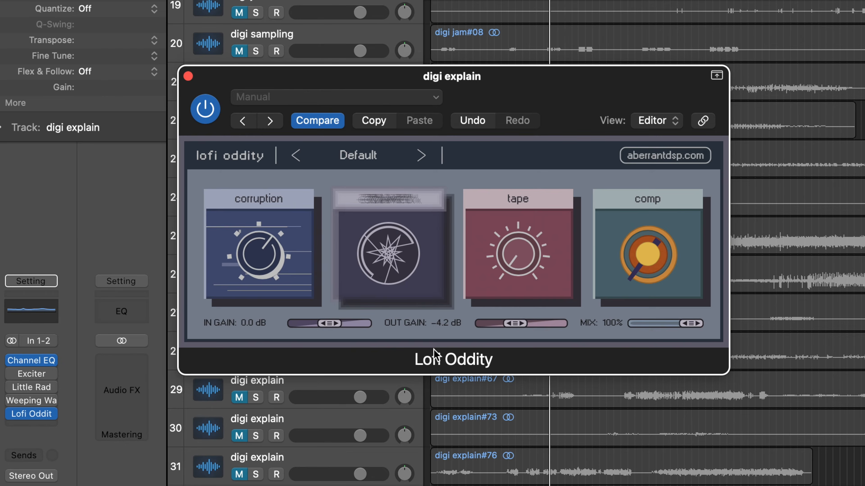
{"action": "mouse_move", "coordinate": [403, 259]}
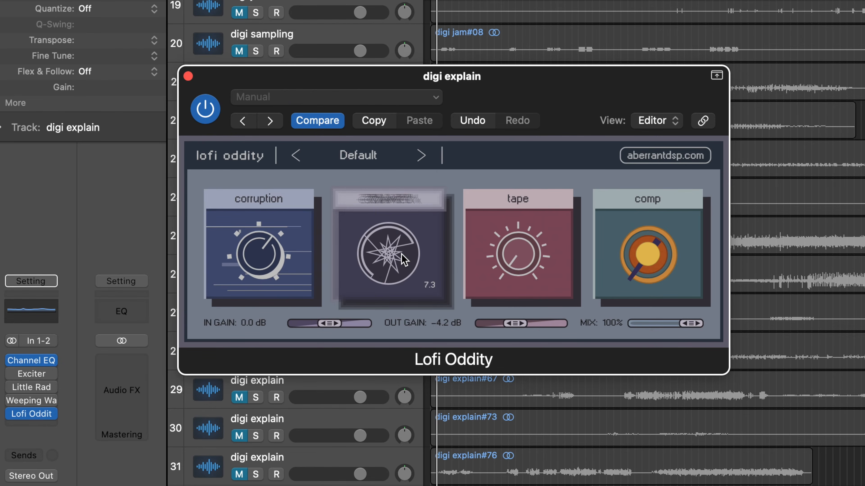
{"action": "left_click_drag", "start_coordinate": [391, 249], "coordinate": [390, 282]}
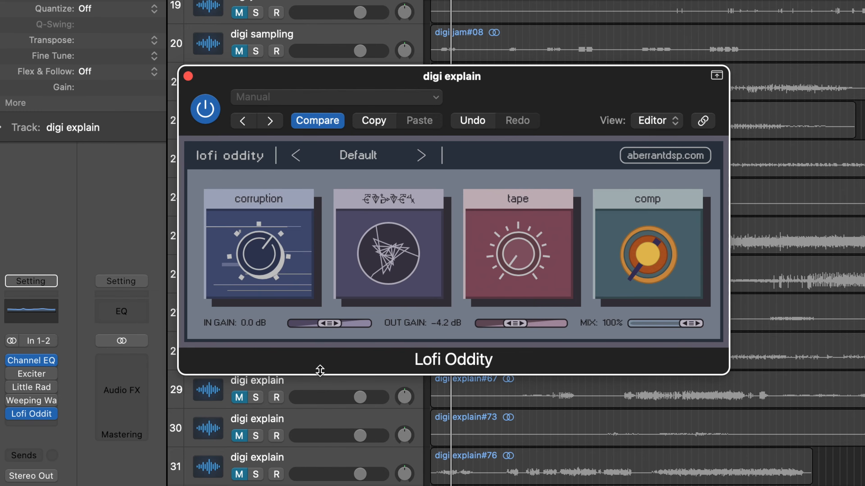
{"action": "left_click_drag", "start_coordinate": [260, 239], "coordinate": [249, 472]}
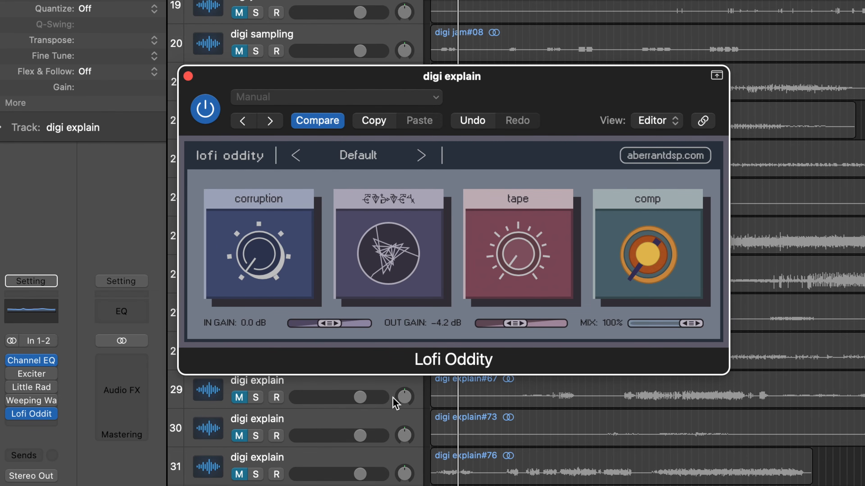
Step: Turn the tape knob up to 10.0 and back down
{"action": "left_click_drag", "start_coordinate": [518, 262], "coordinate": [499, 80]}
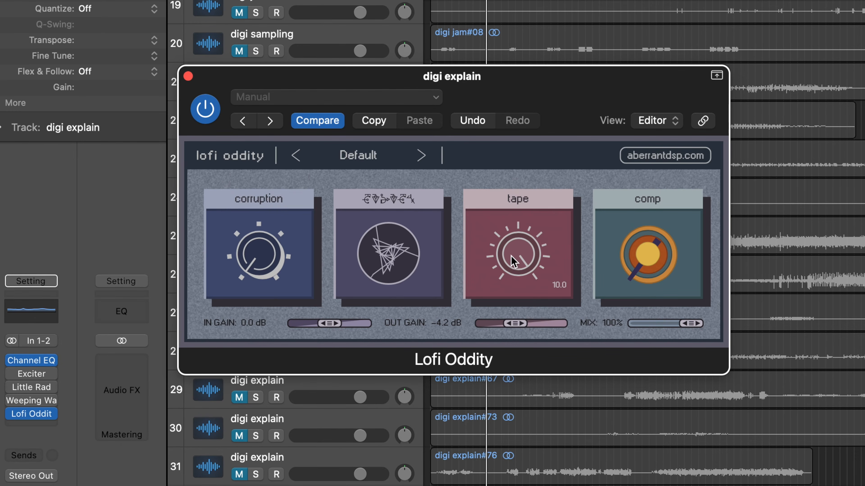
{"action": "left_click_drag", "start_coordinate": [513, 257], "coordinate": [523, 344]}
{"action": "left_click_drag", "start_coordinate": [533, 397], "coordinate": [533, 398]}
{"action": "left_click_drag", "start_coordinate": [518, 257], "coordinate": [510, 245]}
{"action": "mouse_move", "coordinate": [394, 267]}
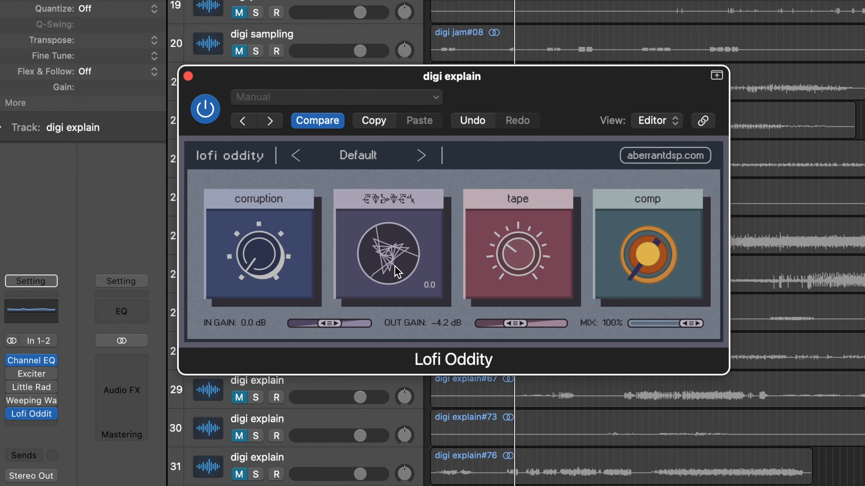
Step: Set the glitch knob to about 4.1 and the corruption knob to about 1.9
{"action": "mouse_move", "coordinate": [494, 264]}
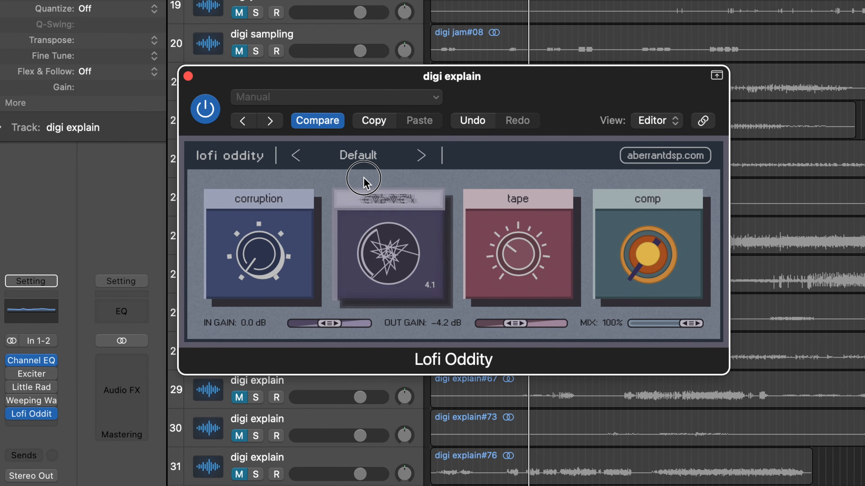
{"action": "mouse_move", "coordinate": [273, 286]}
{"action": "left_click_drag", "start_coordinate": [254, 267], "coordinate": [230, 234]}
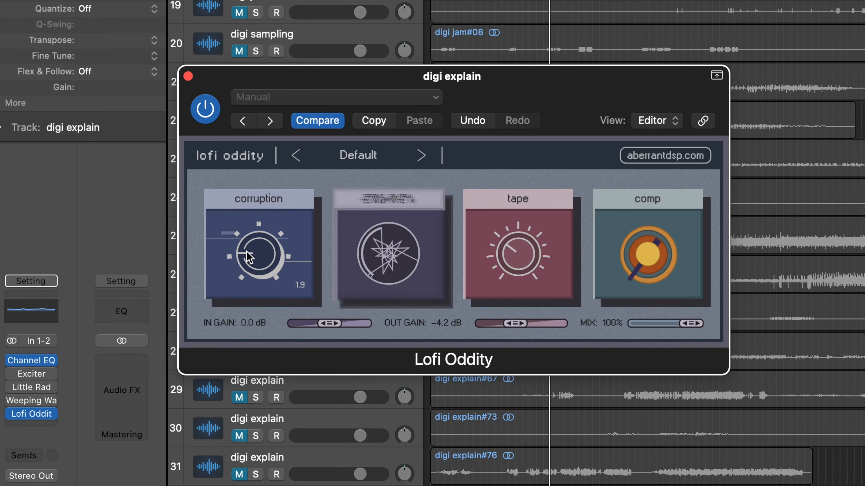
Step: Raise the comp knob to about 3.5 and set the output gain to 3.8 dB
{"action": "left_click_drag", "start_coordinate": [656, 253], "coordinate": [614, 188]}
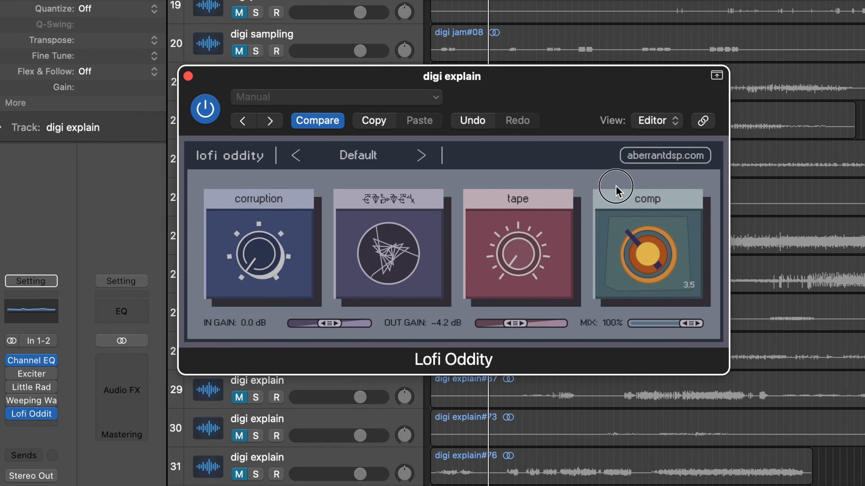
{"action": "left_click_drag", "start_coordinate": [515, 325], "coordinate": [528, 327]}
Step: Adjust the tape and comp knobs further and nudge the glitch knob
{"action": "left_click_drag", "start_coordinate": [490, 290], "coordinate": [481, 53]}
{"action": "left_click_drag", "start_coordinate": [641, 241], "coordinate": [638, 195]}
{"action": "left_click_drag", "start_coordinate": [636, 243], "coordinate": [582, 252]}
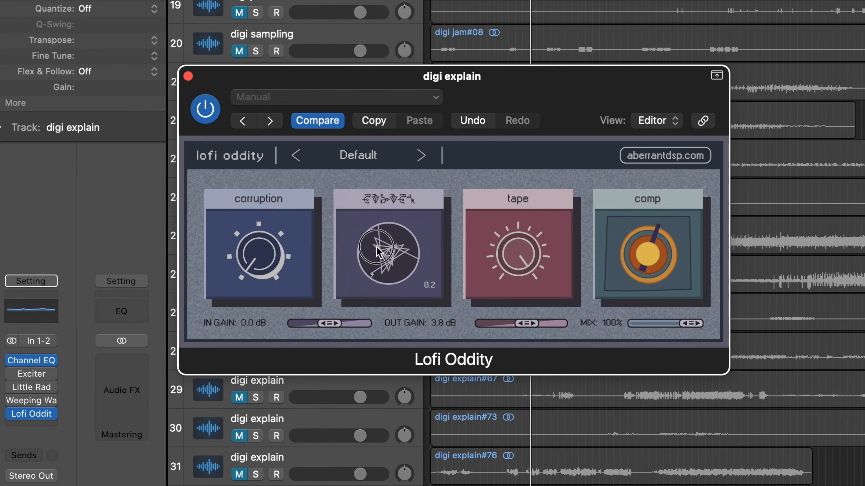
Step: Raise the corruption knob and toggle the plugin bypass to compare
{"action": "left_click_drag", "start_coordinate": [263, 263], "coordinate": [252, 225]}
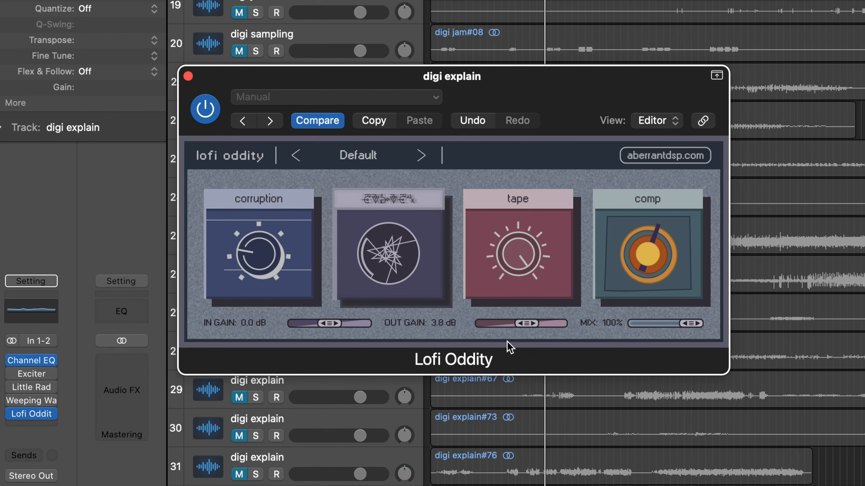
{"action": "left_click", "coordinate": [205, 112]}
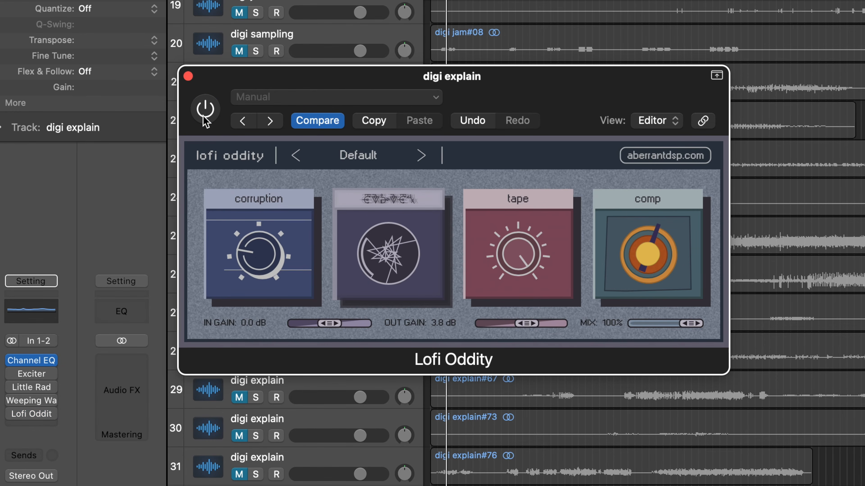
{"action": "left_click", "coordinate": [204, 112]}
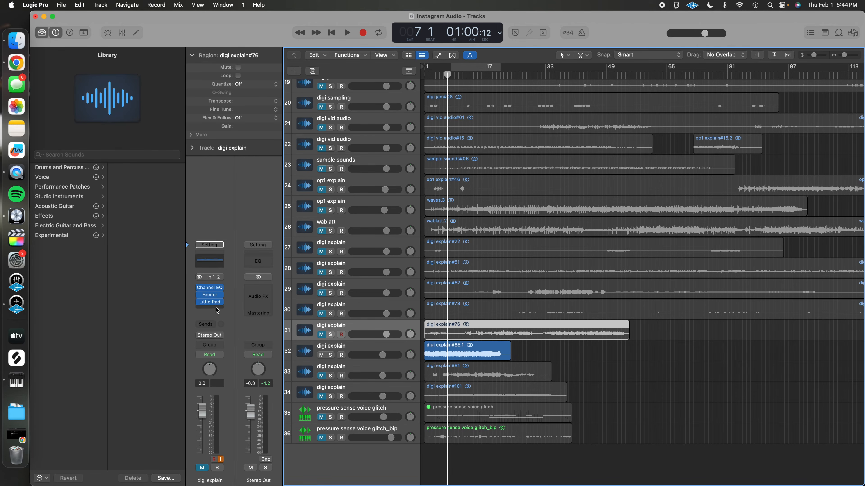
{"action": "left_click", "coordinate": [217, 311]}
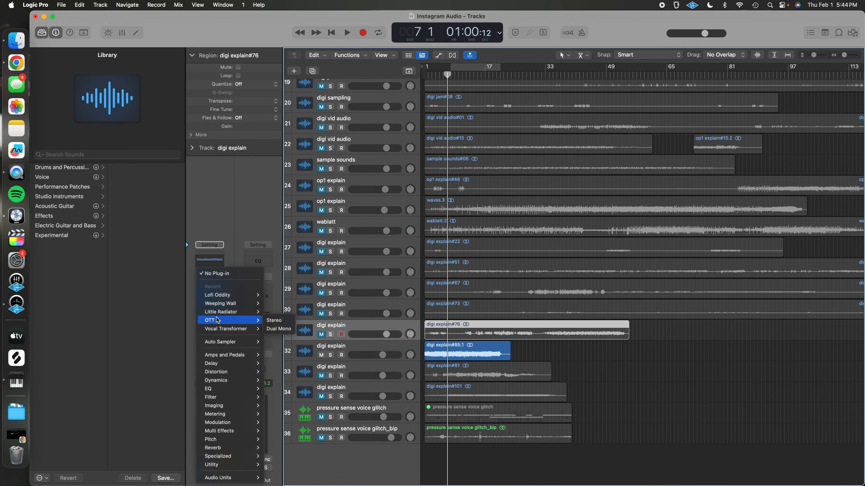
{"action": "mouse_move", "coordinate": [248, 306]}
{"action": "left_click", "coordinate": [274, 303]}
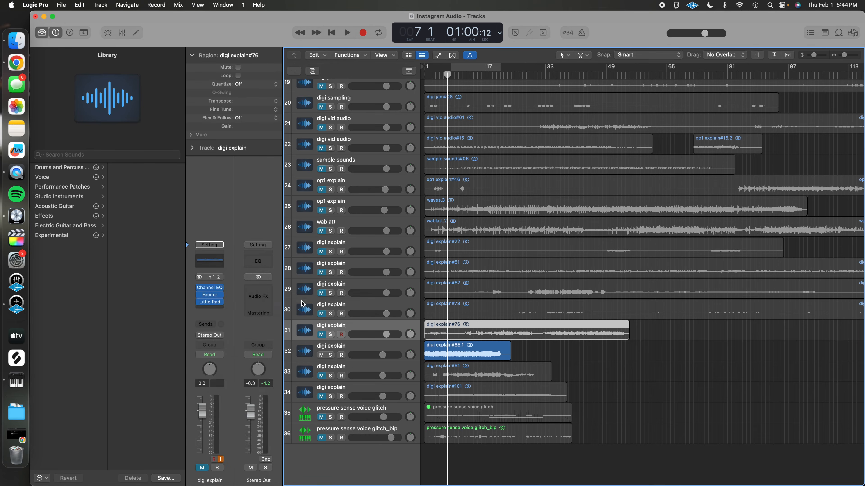